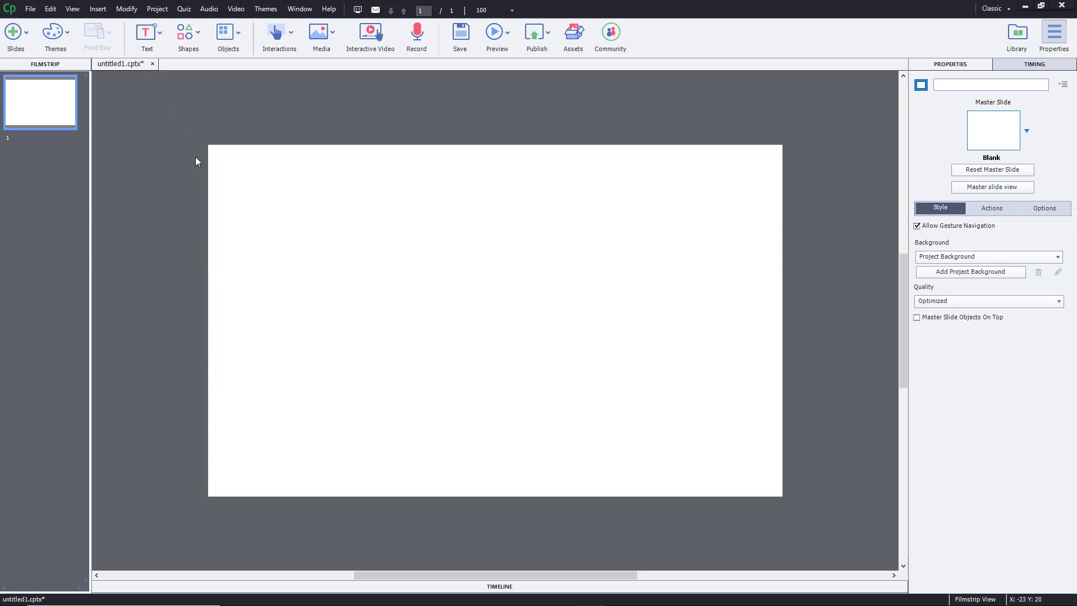
Insert 2 graded Fill-In-The-Blank question slides from the Question Slide dialog
click(26, 34)
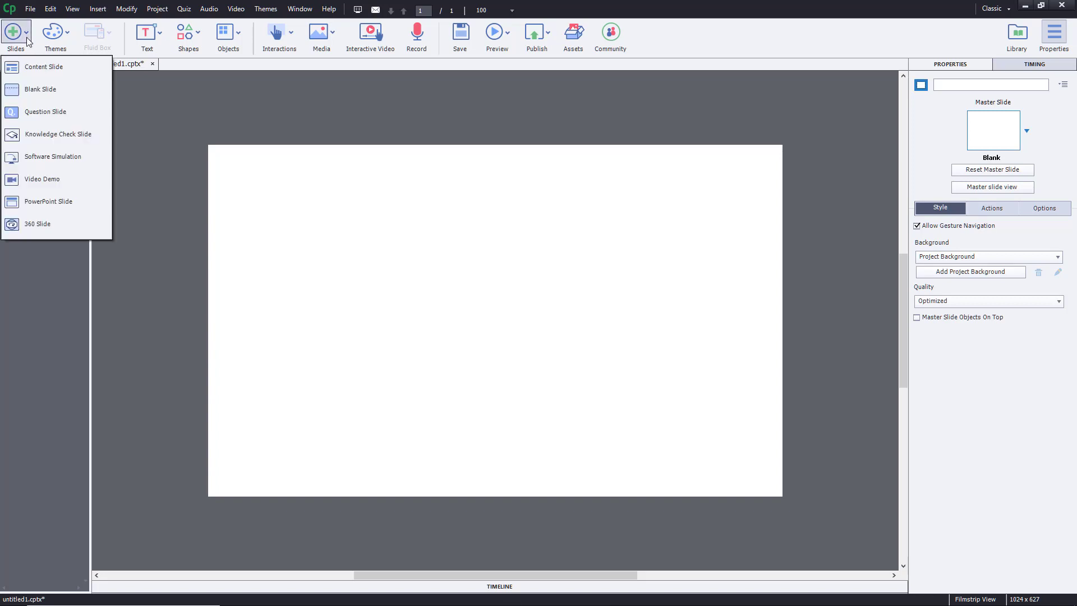
click(49, 115)
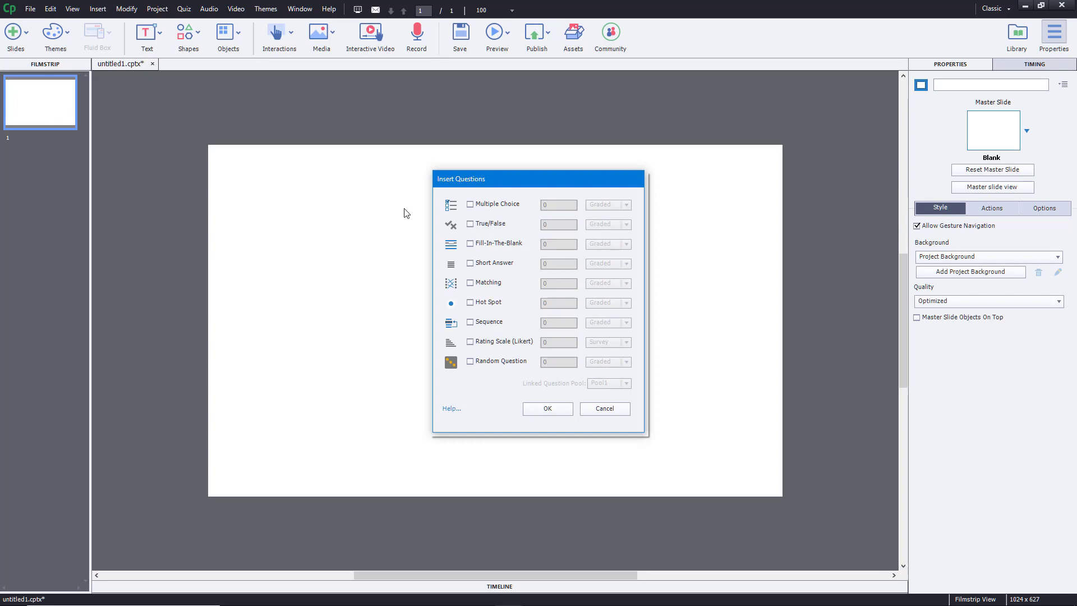
click(503, 248)
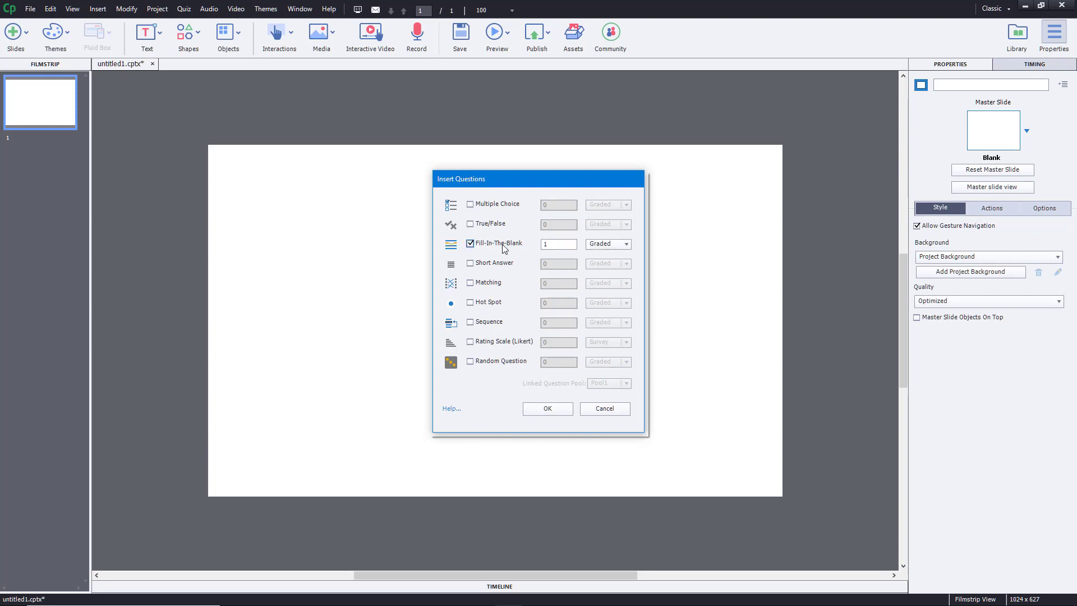
double_click(569, 244)
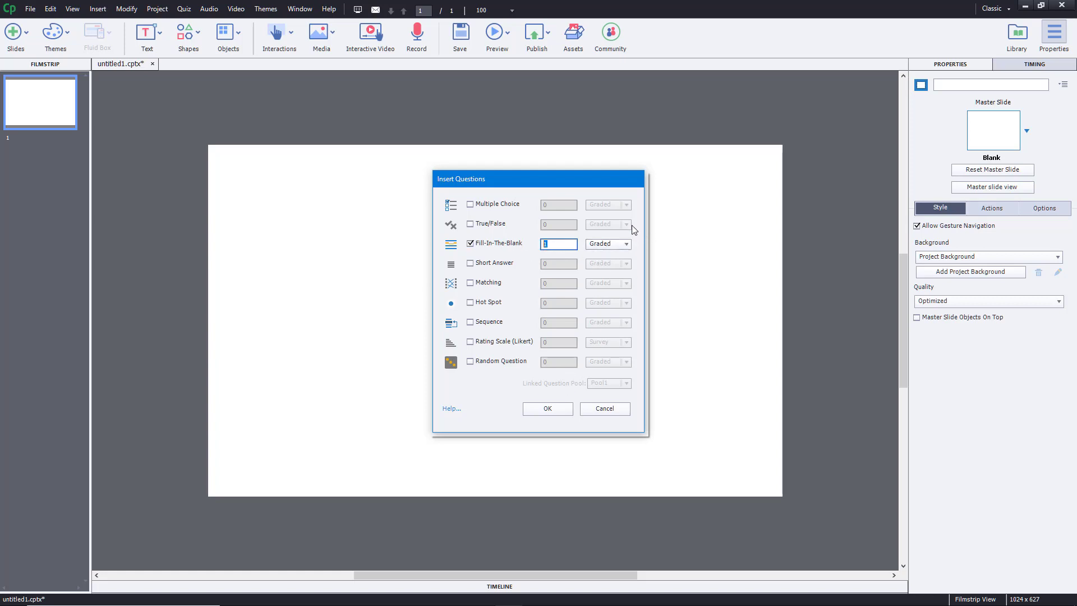
click(620, 244)
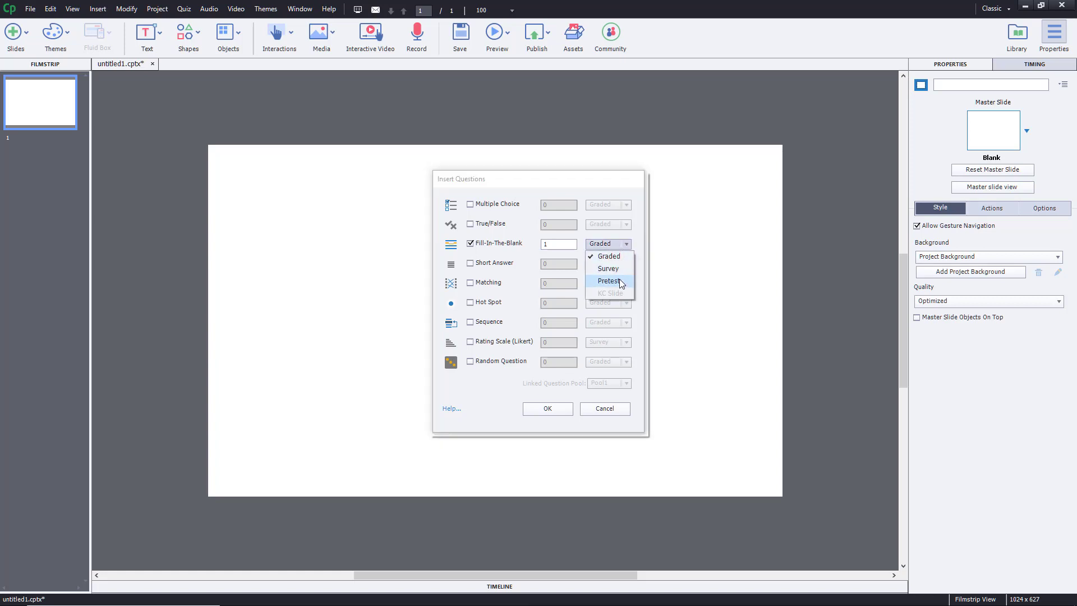
click(569, 245)
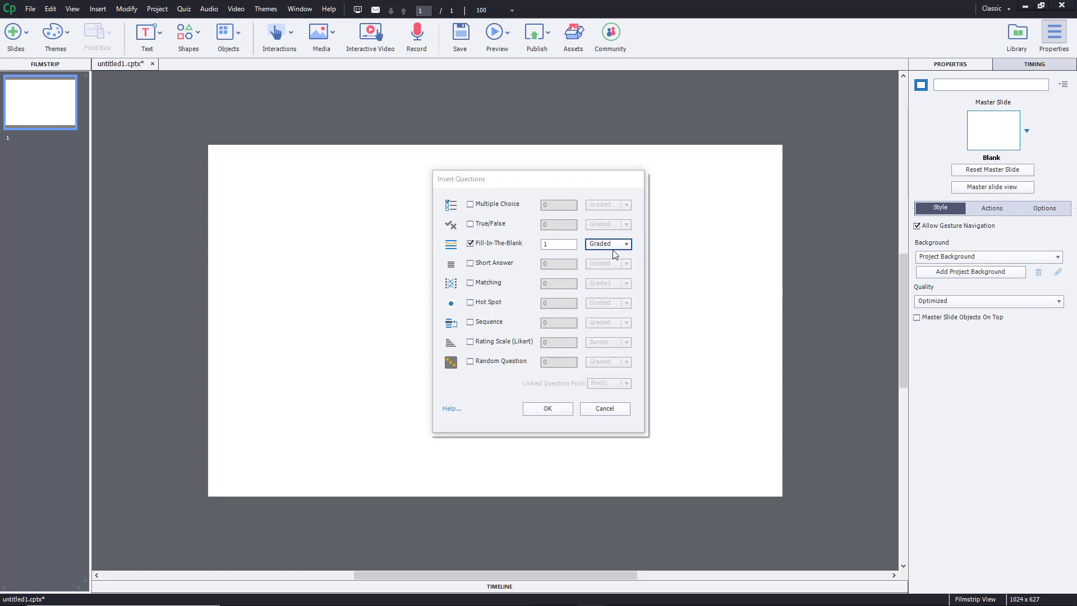
key(shift+Tab)
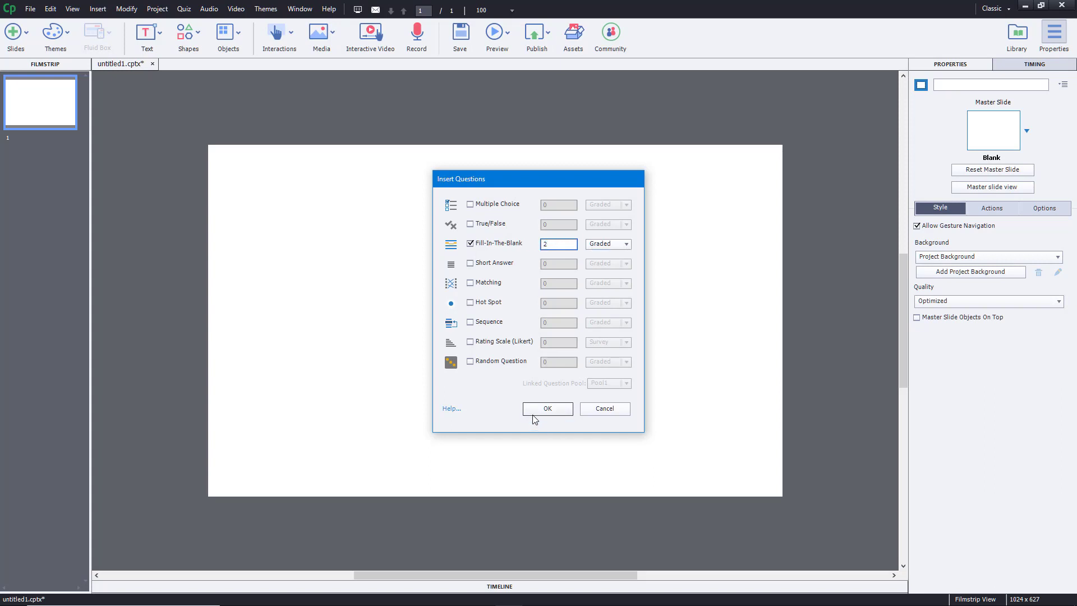
click(537, 413)
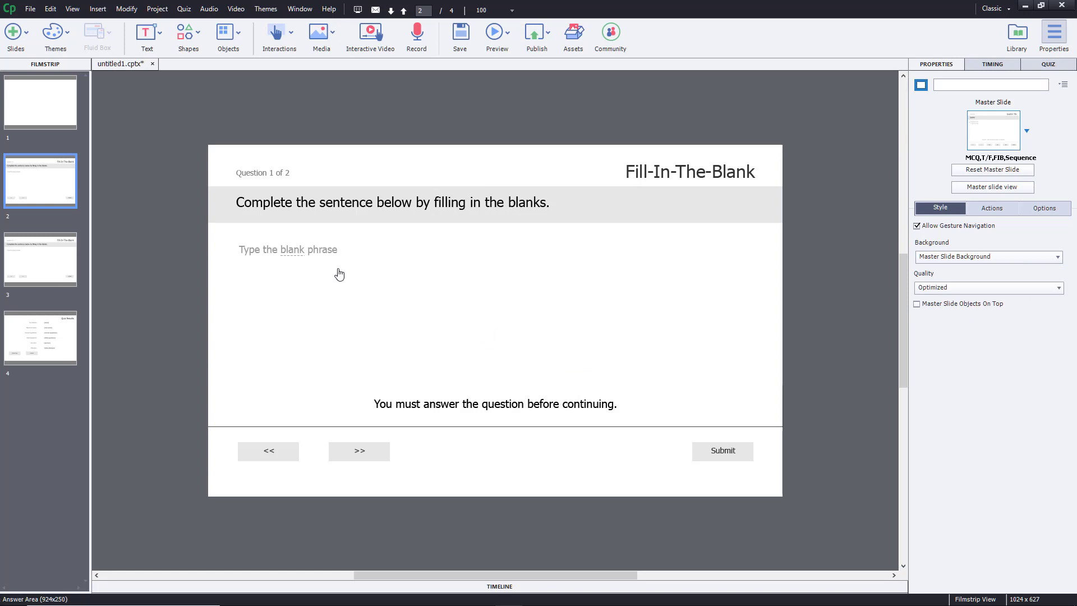
Select the first question slide (slide 2) in the filmstrip
click(66, 261)
click(37, 178)
click(47, 261)
click(54, 191)
click(53, 261)
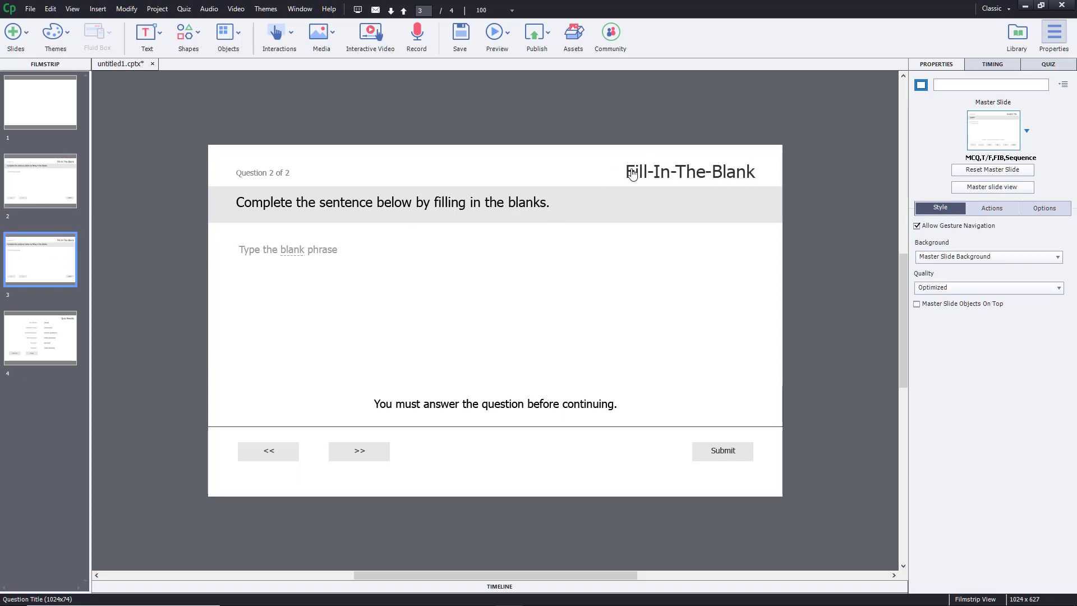
click(67, 186)
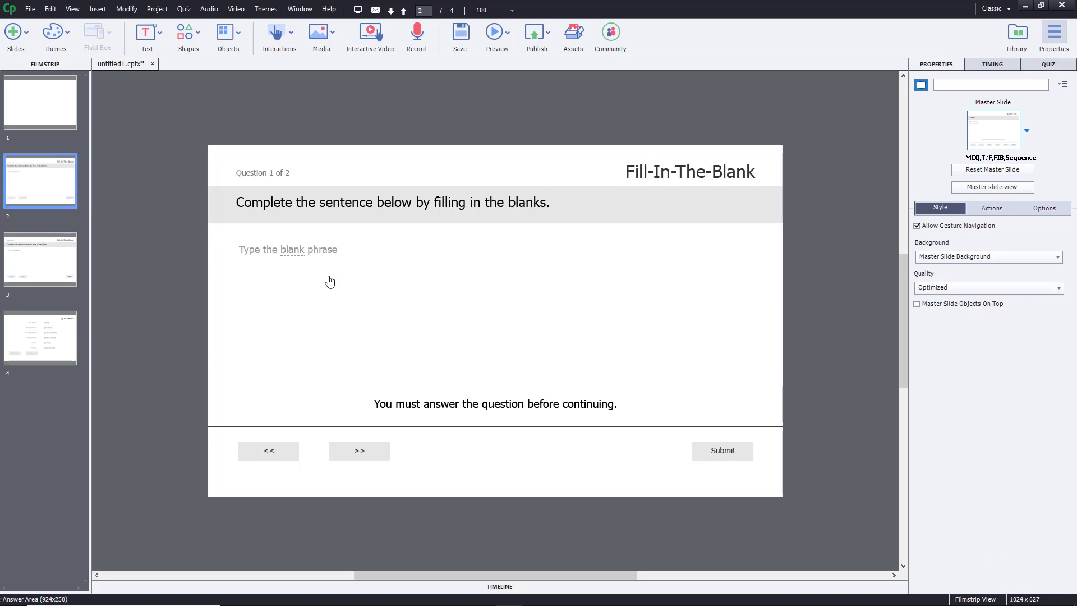
Replace 'Type the' with 'Captivate is made by' and 'phrase' with 'company'
double_click(263, 250)
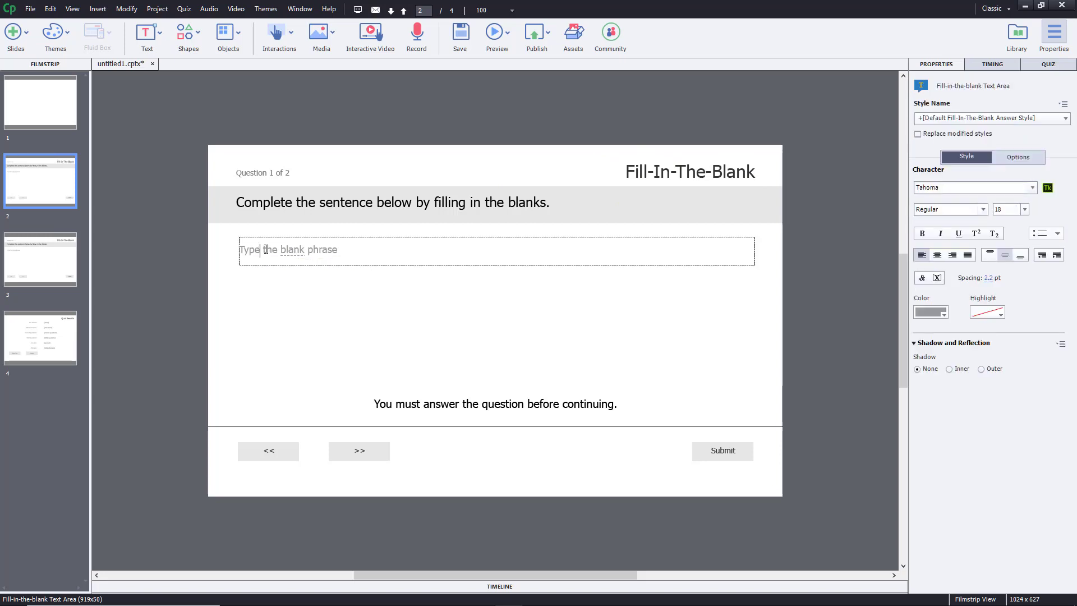
drag(280, 247, 219, 252)
key(BackSpace)
text(Captivate is made by)
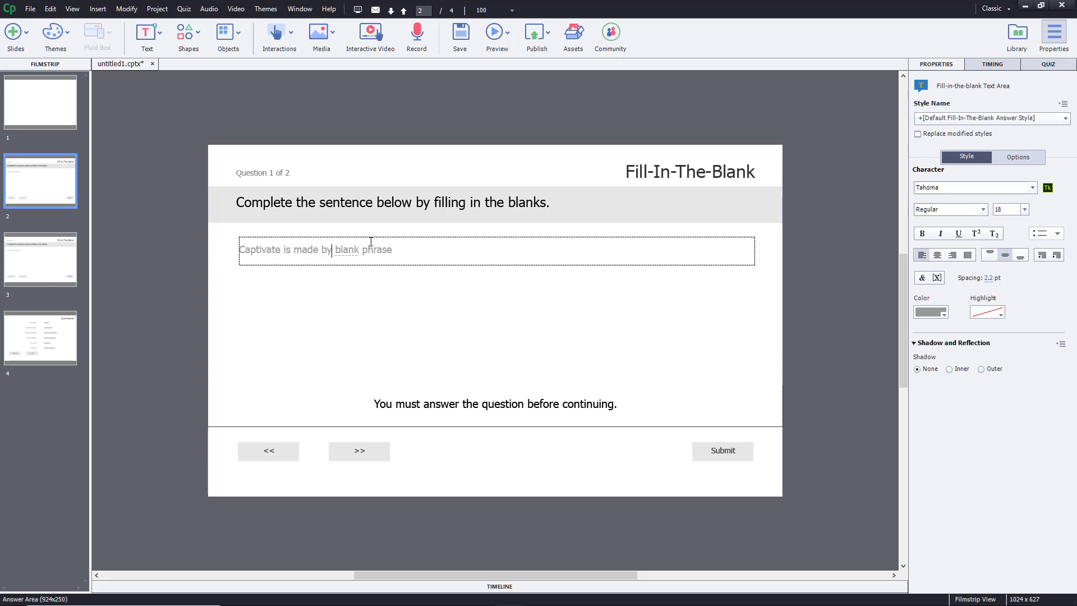
drag(362, 250, 421, 253)
text(company.)
Enter 'adobe' as the blank's correct answer
click(345, 251)
double_click(239, 203)
text(adobe)
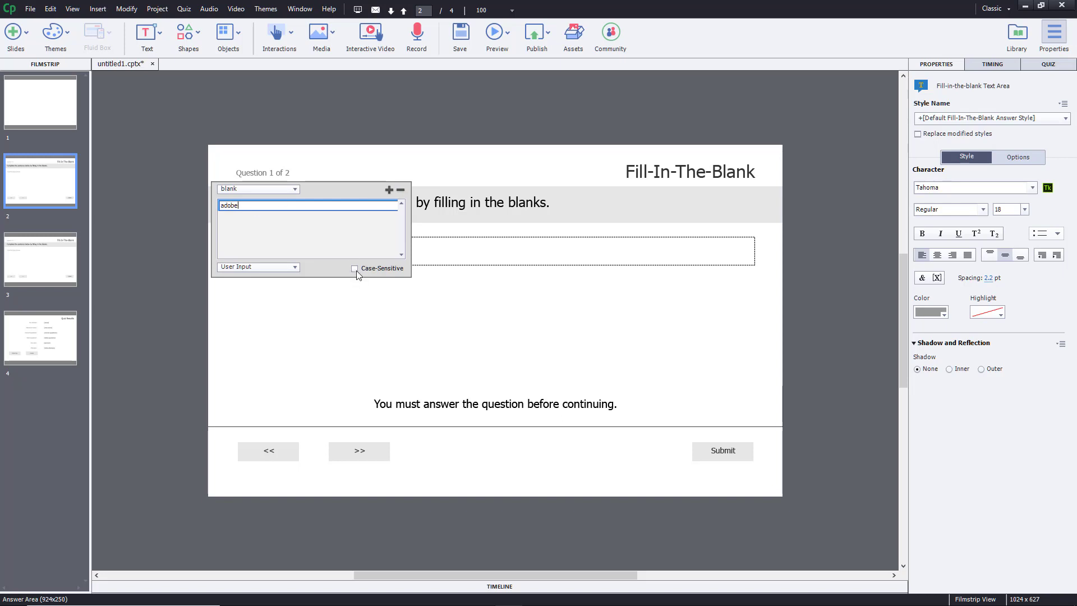
Keep the blank's answer type as User Input and close the answer settings
click(295, 268)
click(295, 268)
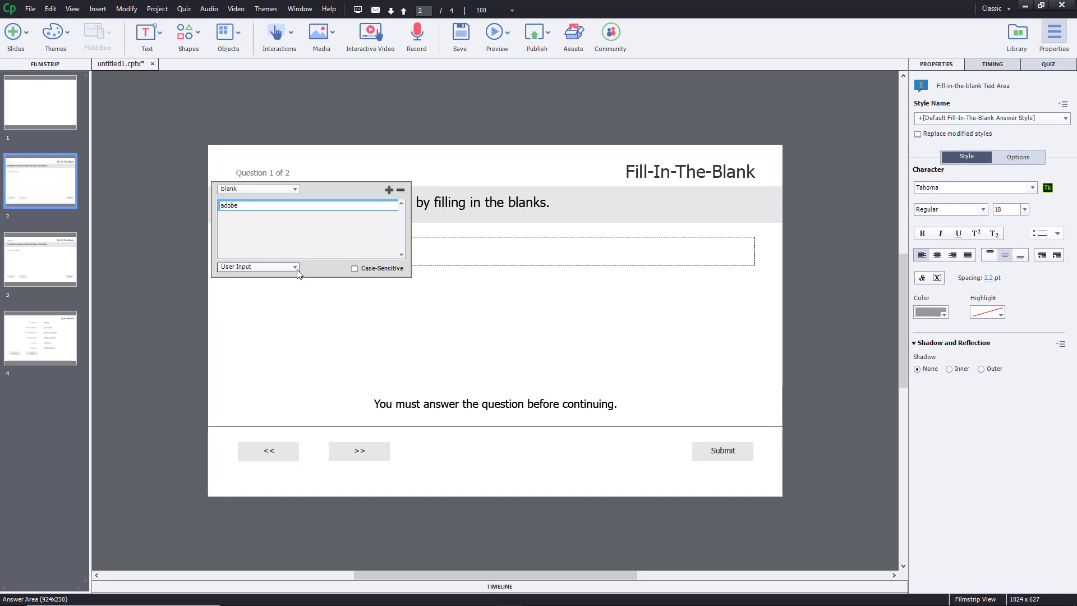
click(295, 268)
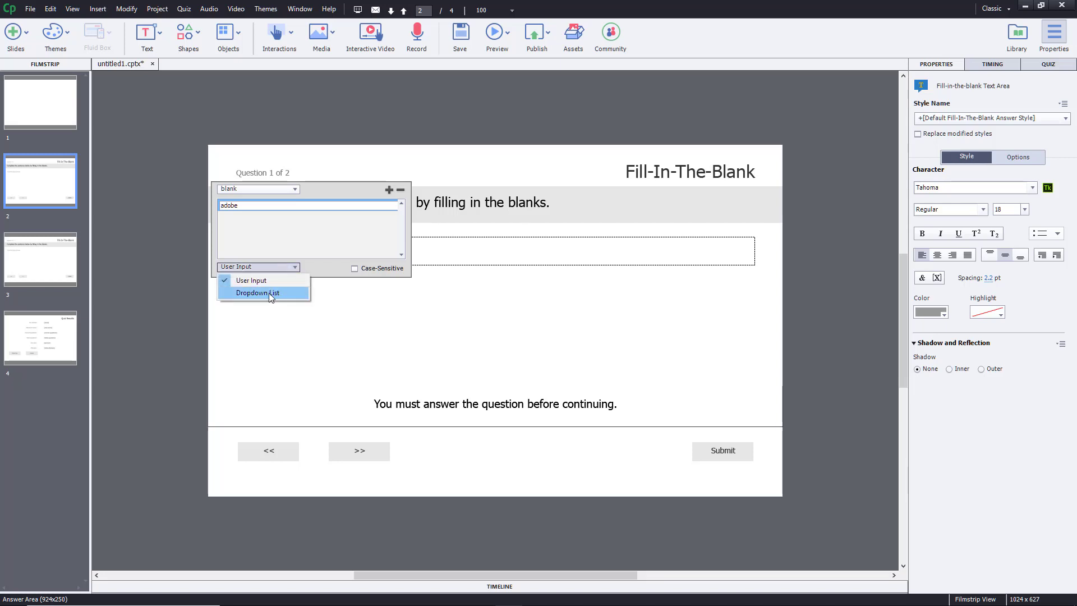
click(260, 285)
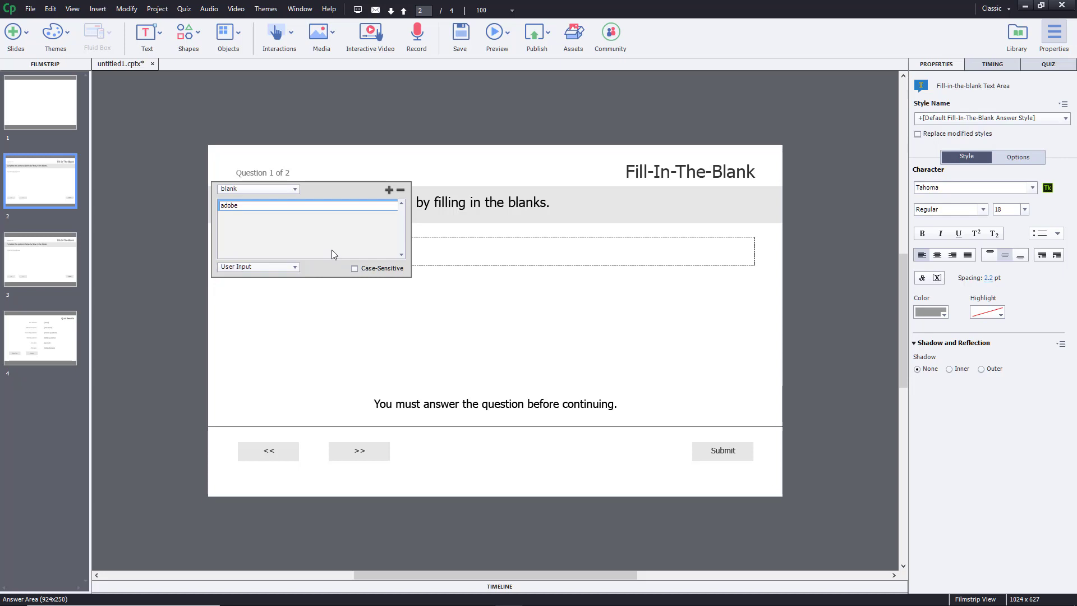
click(495, 323)
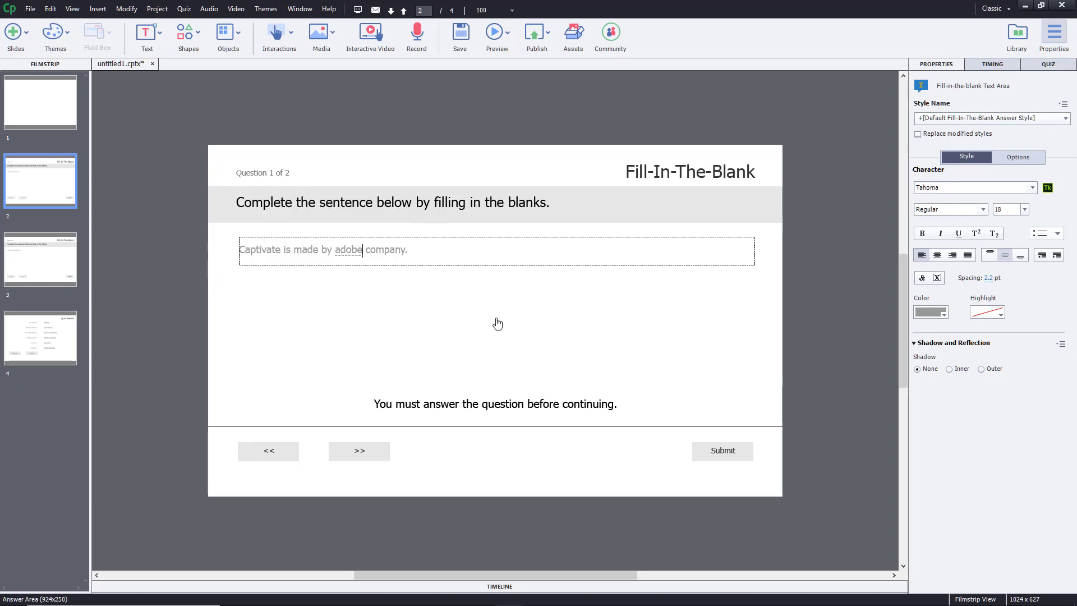
click(353, 250)
click(346, 365)
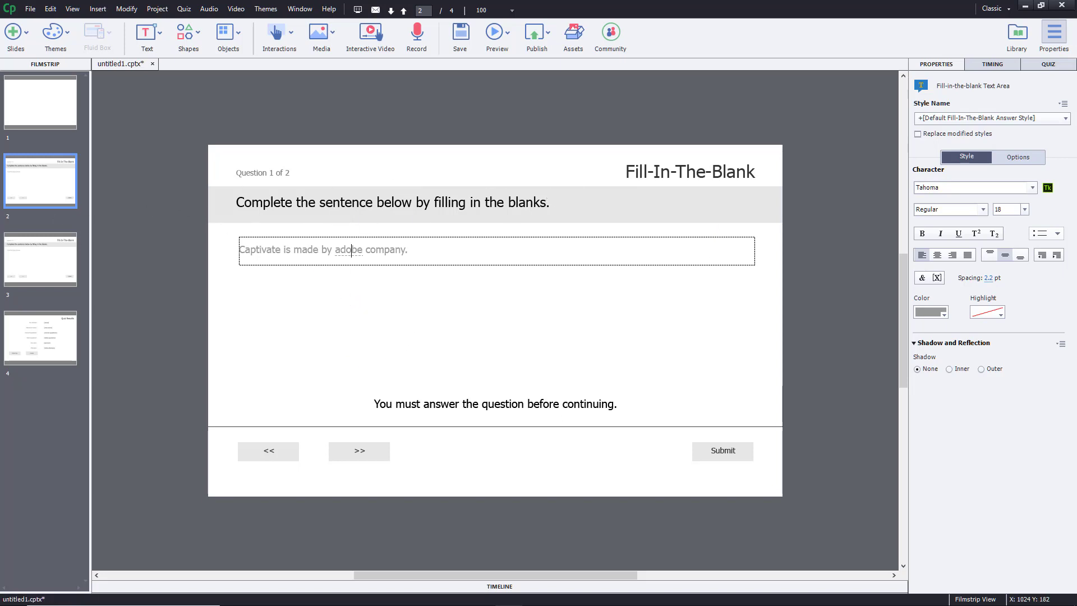
Give the first question 5 points and a penalty of 1 in the Quiz properties
click(1048, 65)
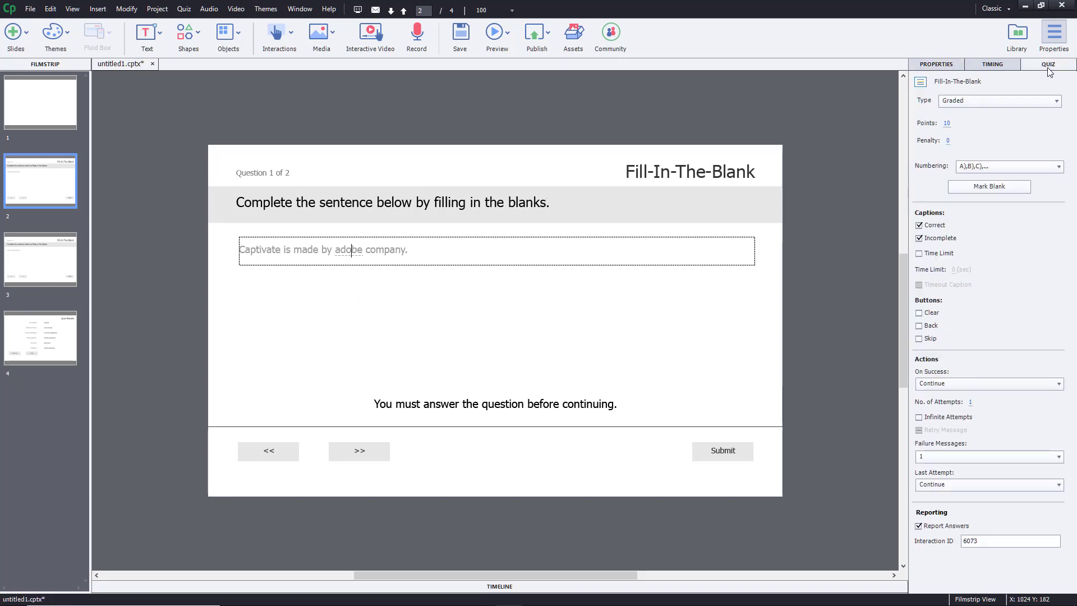
click(948, 123)
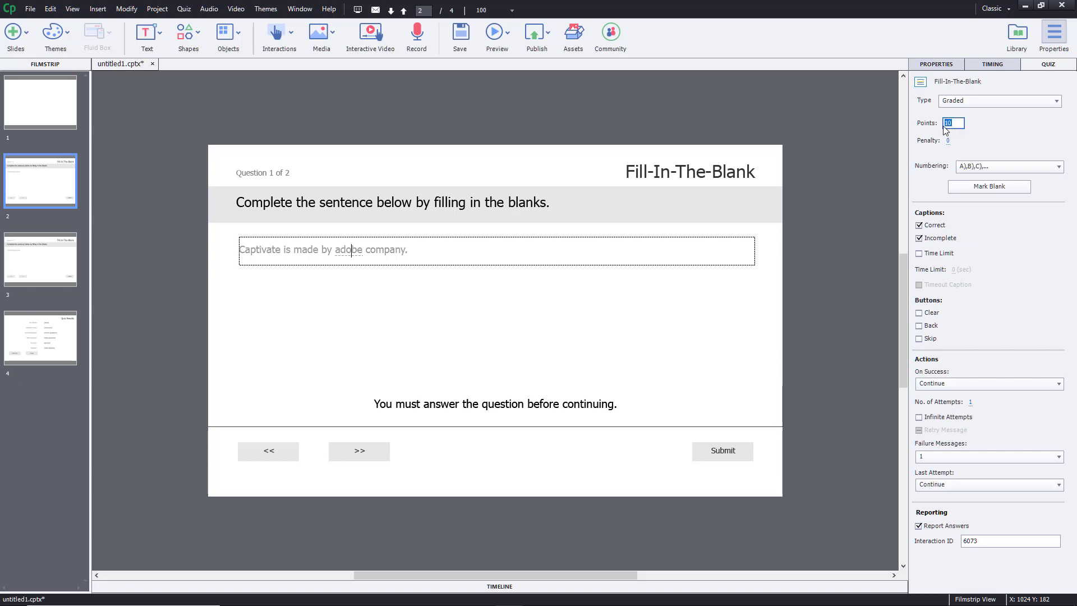
key(Return)
click(947, 140)
text(1)
key(Return)
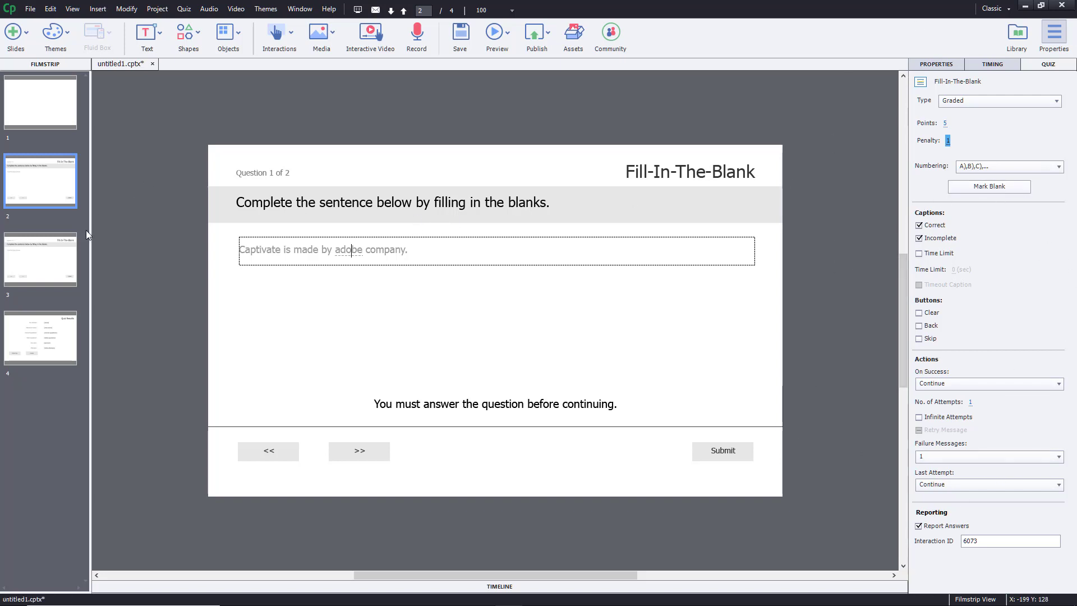
Change the second question's sentence to 'Photoshop is an blank tool'
click(44, 258)
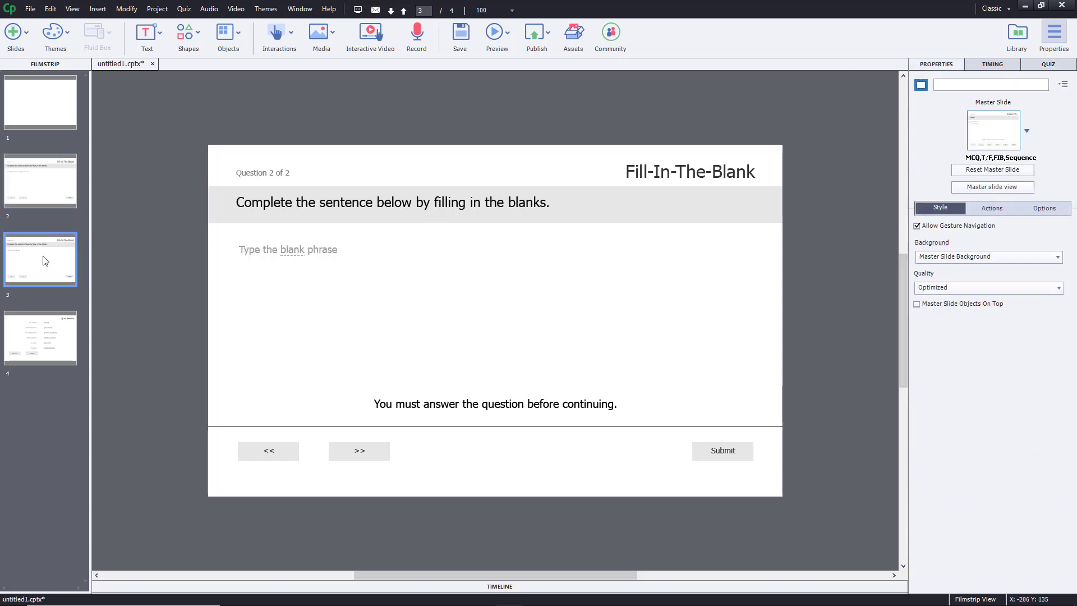
click(259, 251)
drag(276, 249, 194, 250)
text(Photosh)
text(op is )
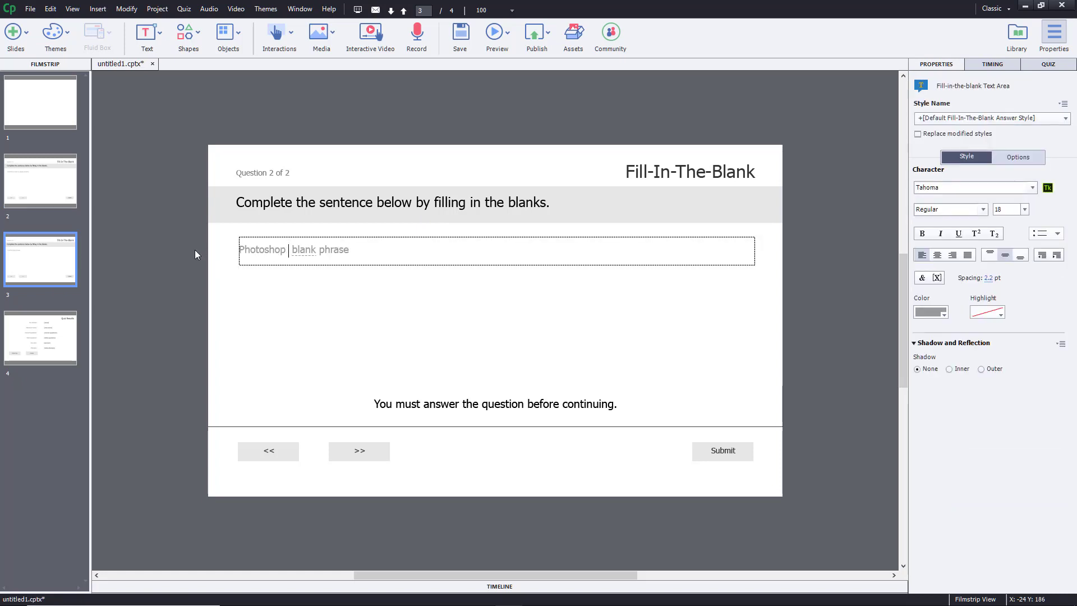
text(an)
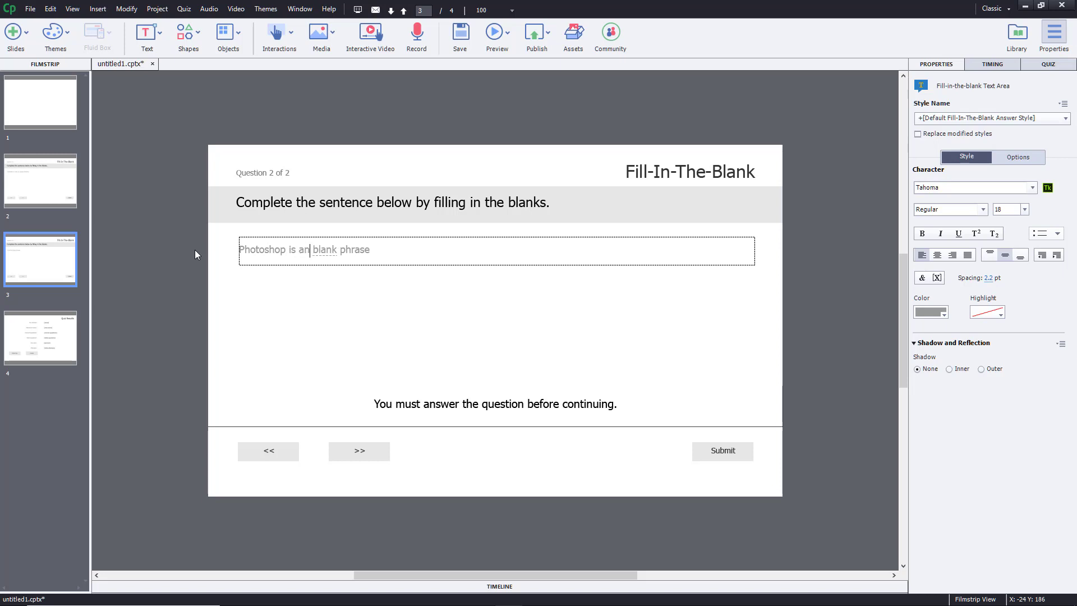
drag(340, 250, 414, 249)
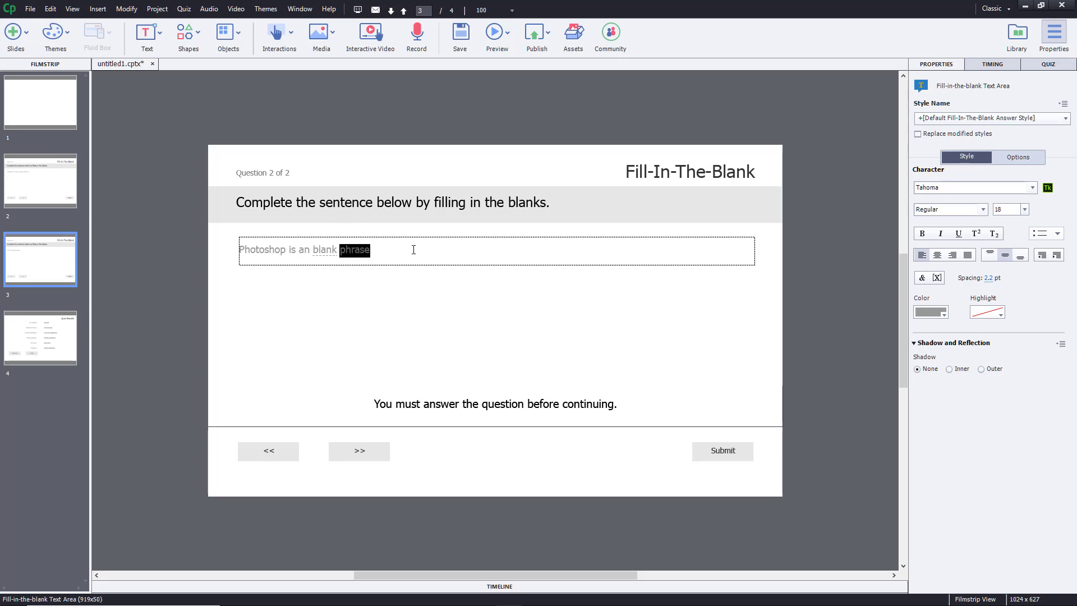
text(tool.)
Enter 'photo manipulation' as the second blank's answer
double_click(324, 249)
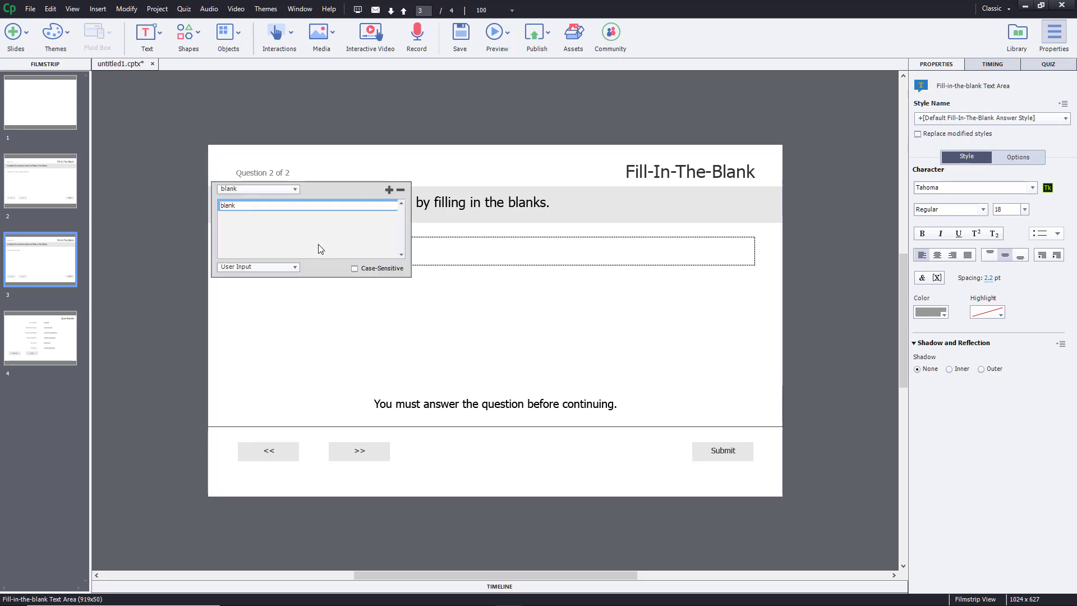
double_click(248, 205)
text(photo ma)
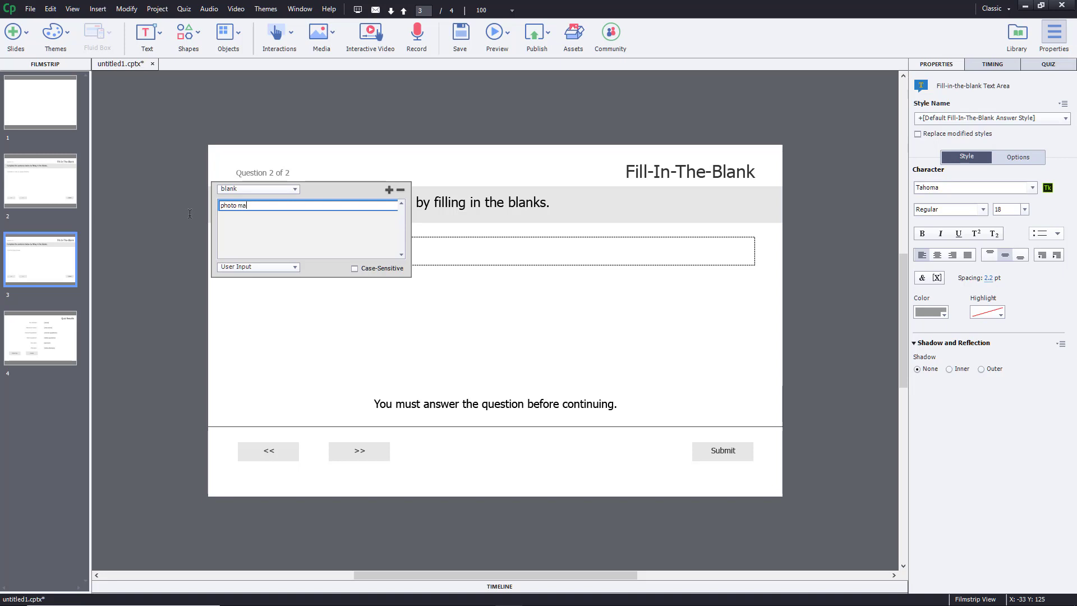
text(nipulation)
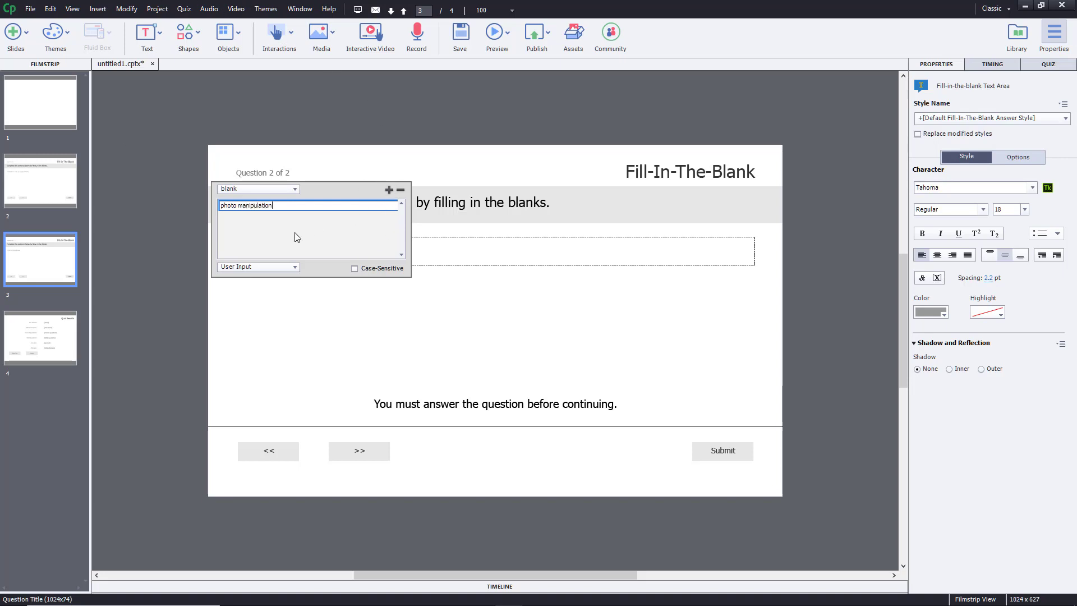
Make the blank a dropdown, mark photo manipulation correct, and add more answer choices
click(289, 267)
click(260, 292)
click(222, 204)
click(389, 189)
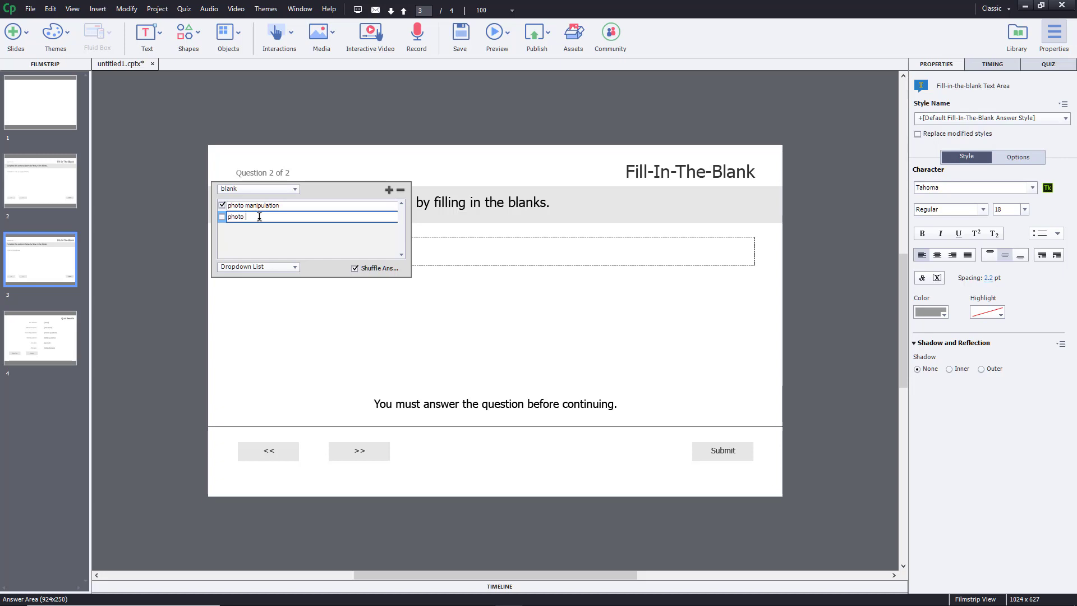
text(photo management)
click(389, 189)
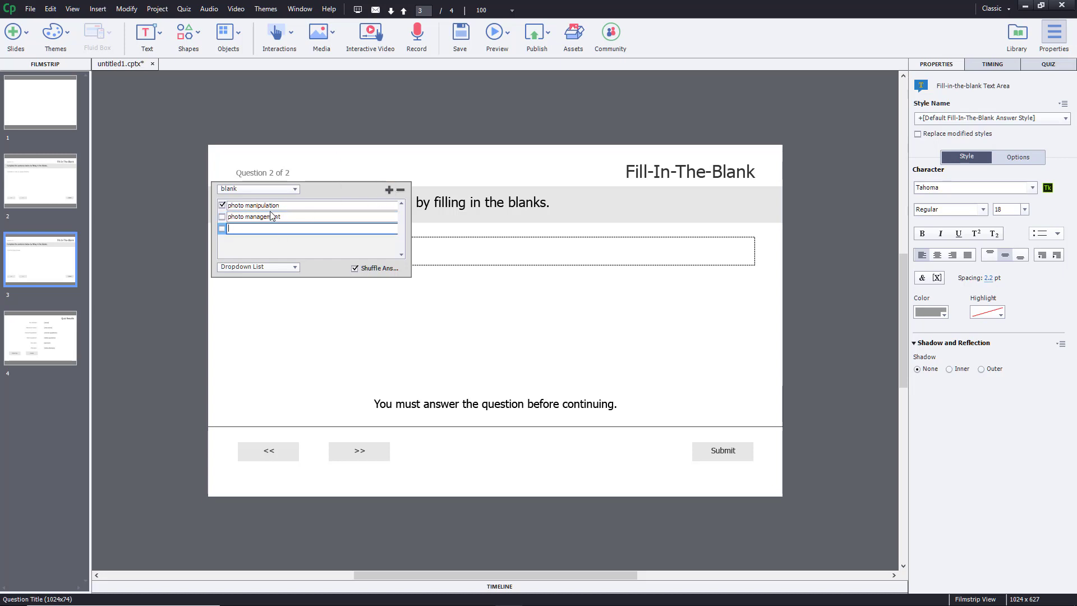
Set the choices to image manipulation, image management, image downloading and none
drag(246, 206, 177, 199)
key(BackSpace)
text(image)
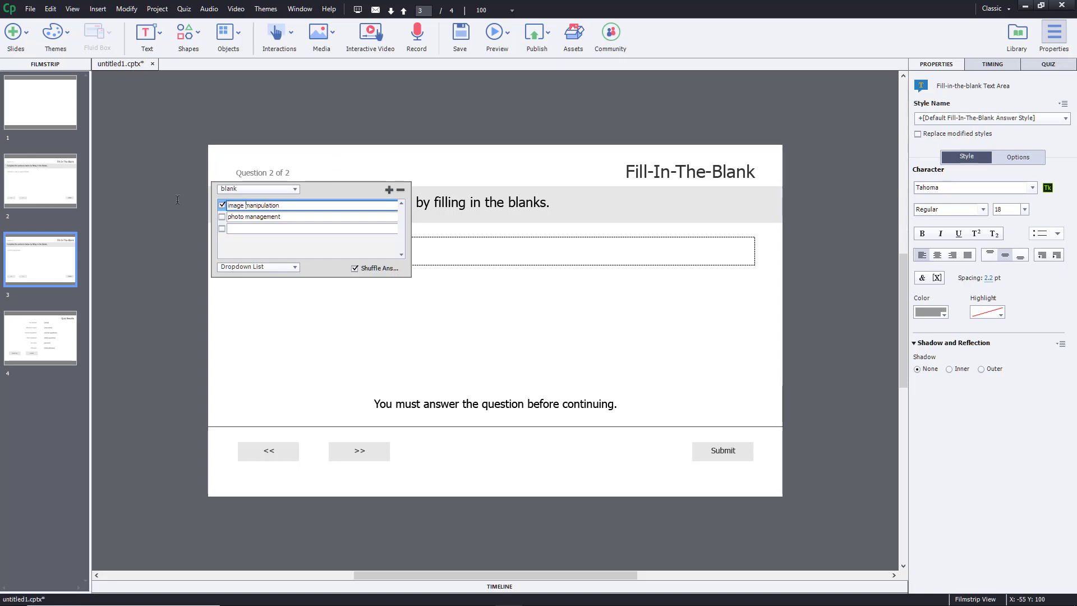
drag(245, 217, 152, 204)
text(image)
click(237, 228)
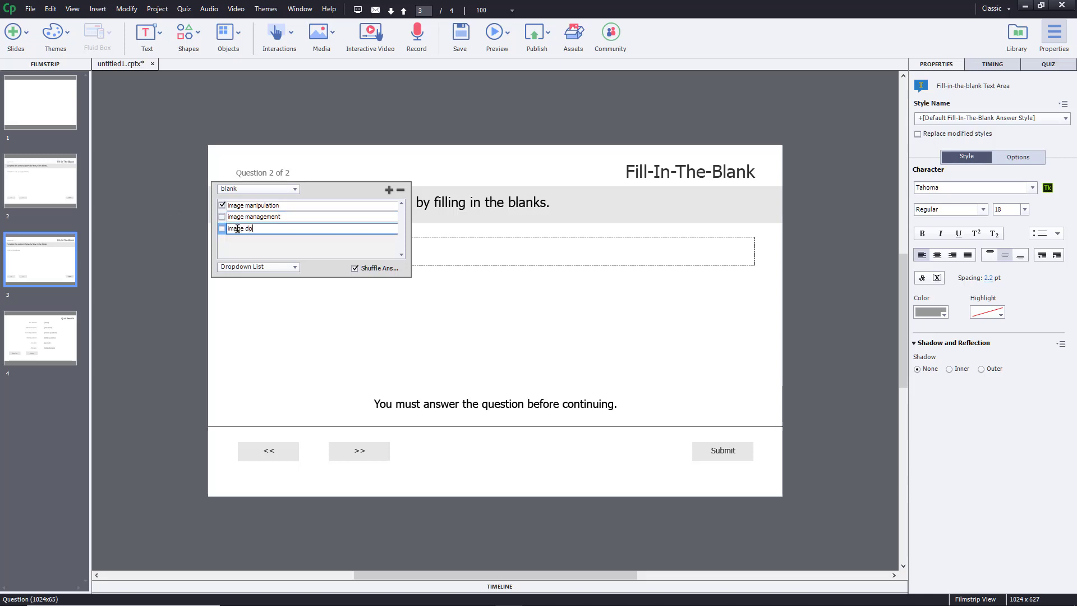
text(image downloading t)
key(BackSpace)
click(389, 190)
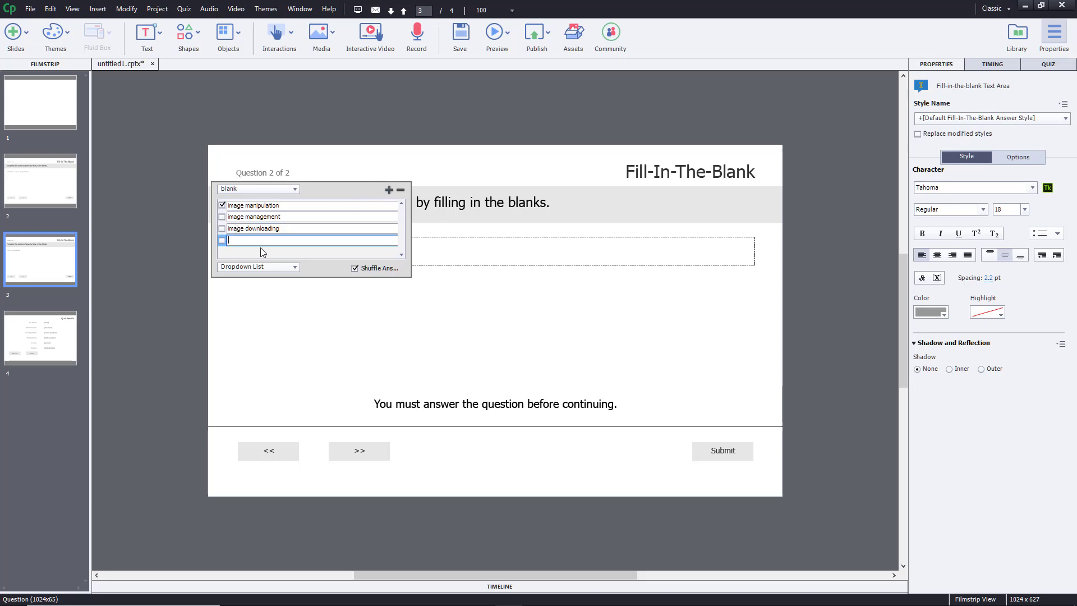
text(non)
Give the second question 5 points and penalty 1, then select the Quiz Results slide
click(454, 346)
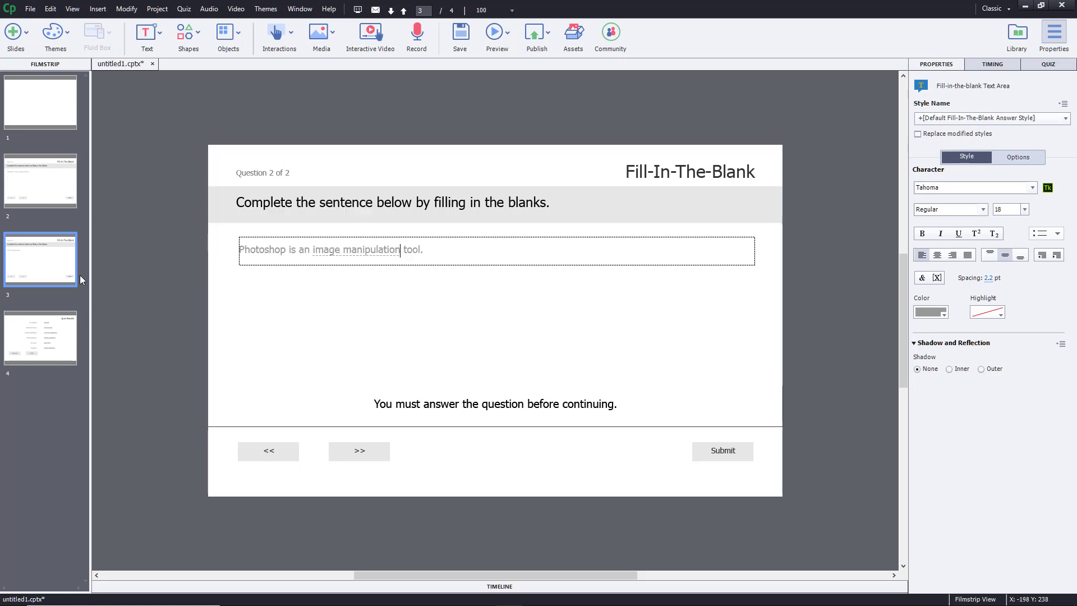
click(1048, 64)
click(946, 124)
text(5)
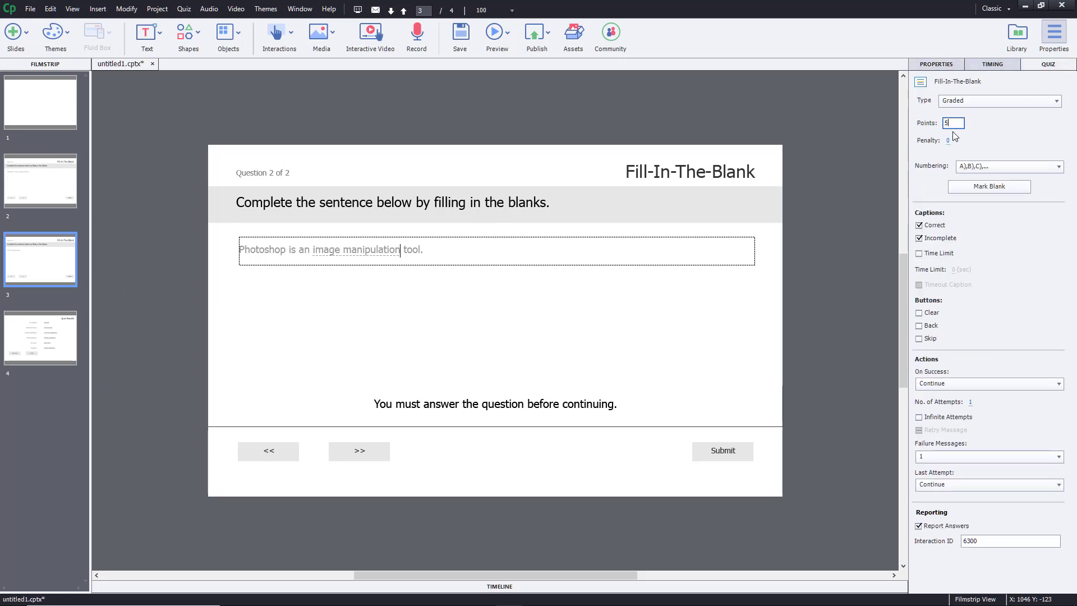
click(949, 142)
text(1)
key(Return)
click(827, 236)
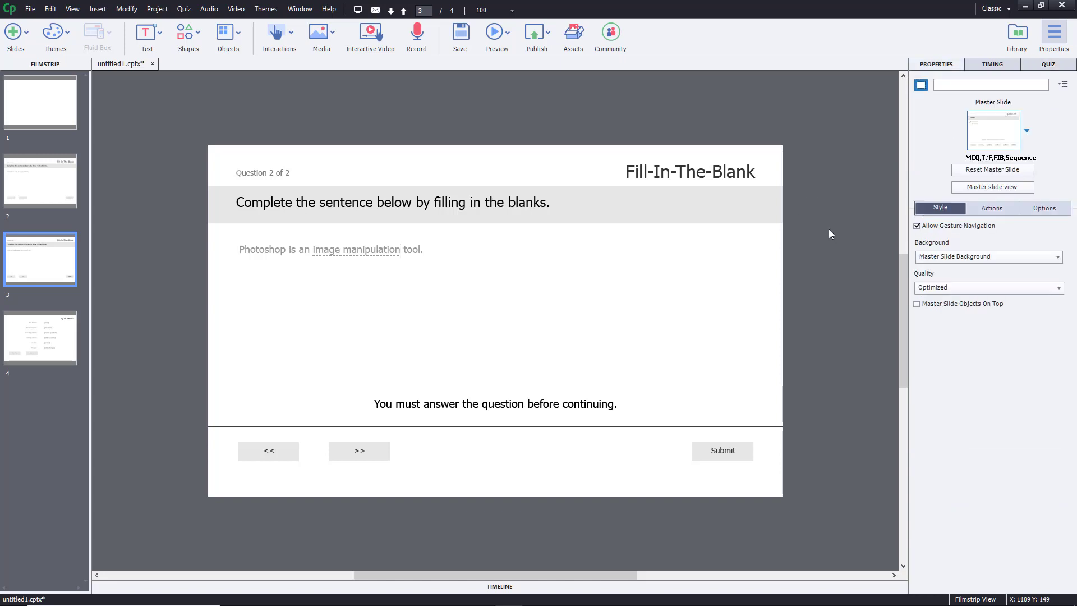
click(49, 339)
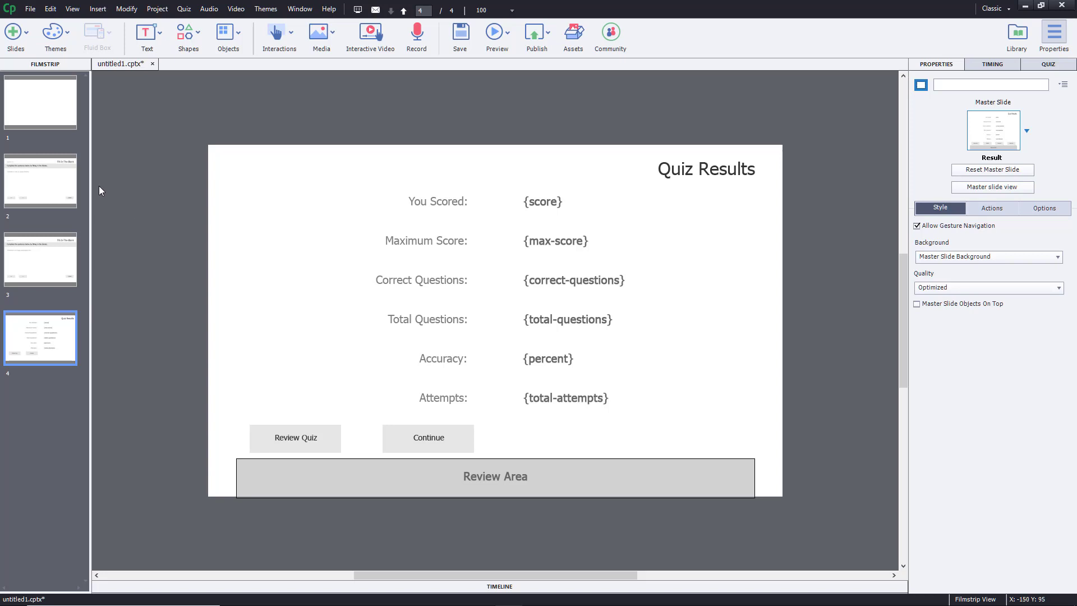
Set the pass mark to 40% in Quiz Preferences > Pass or Fail
click(184, 9)
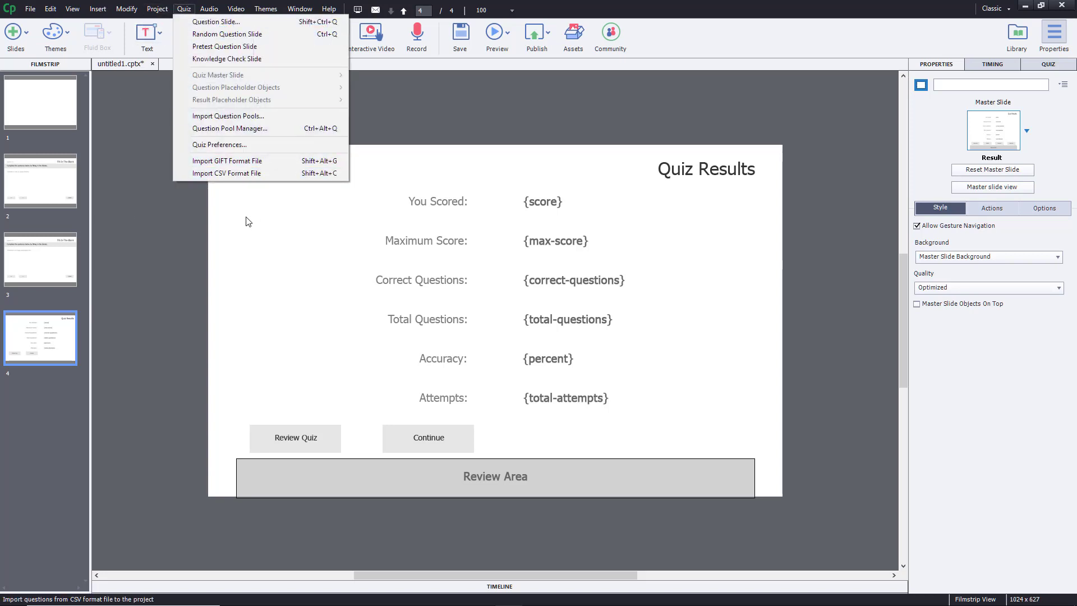
click(227, 145)
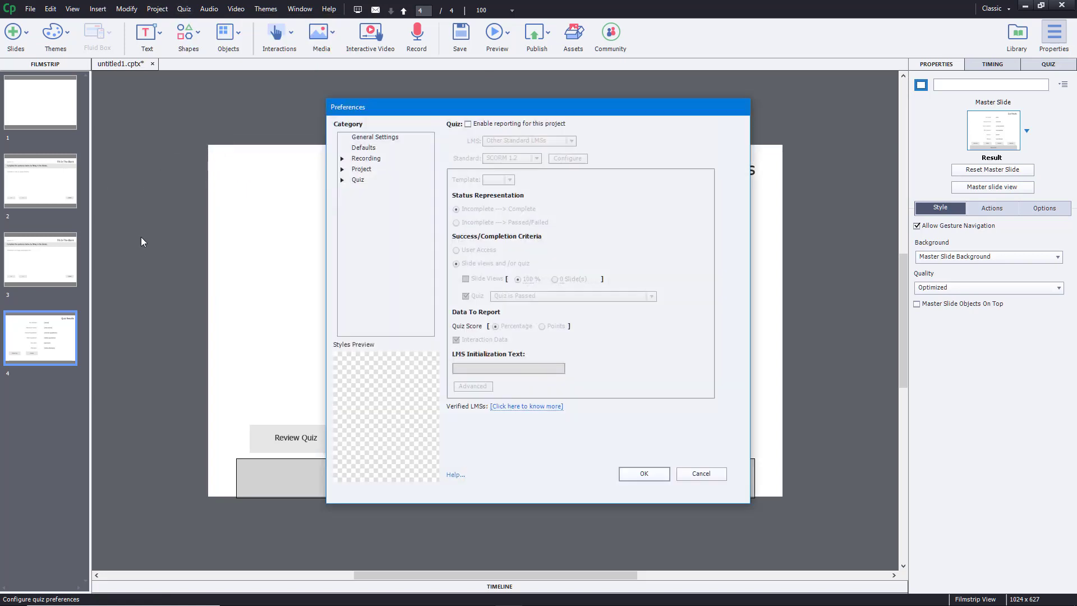
click(343, 180)
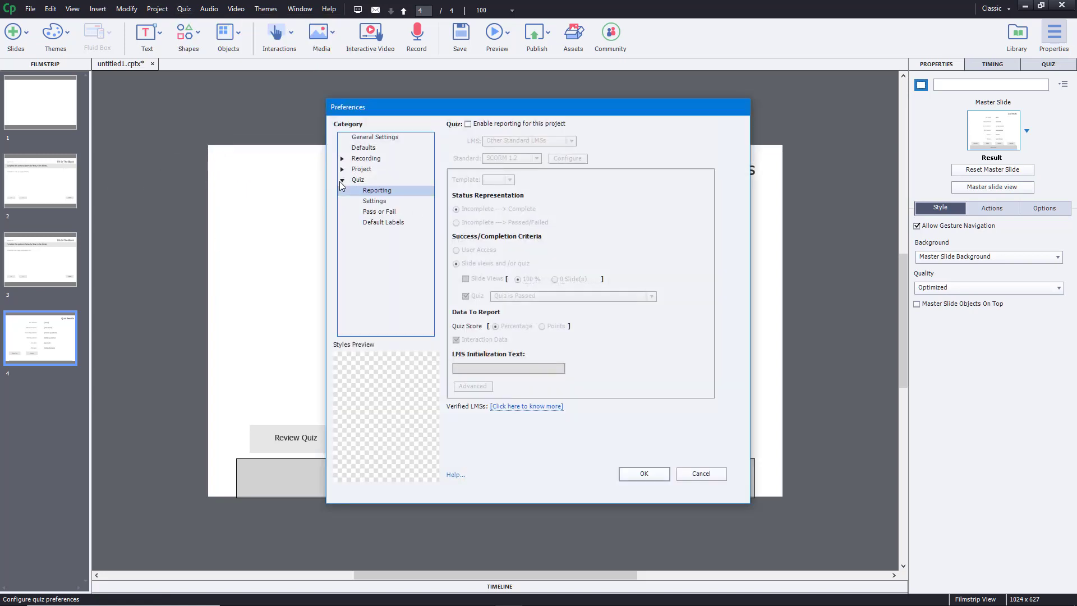
click(376, 212)
key(Tab)
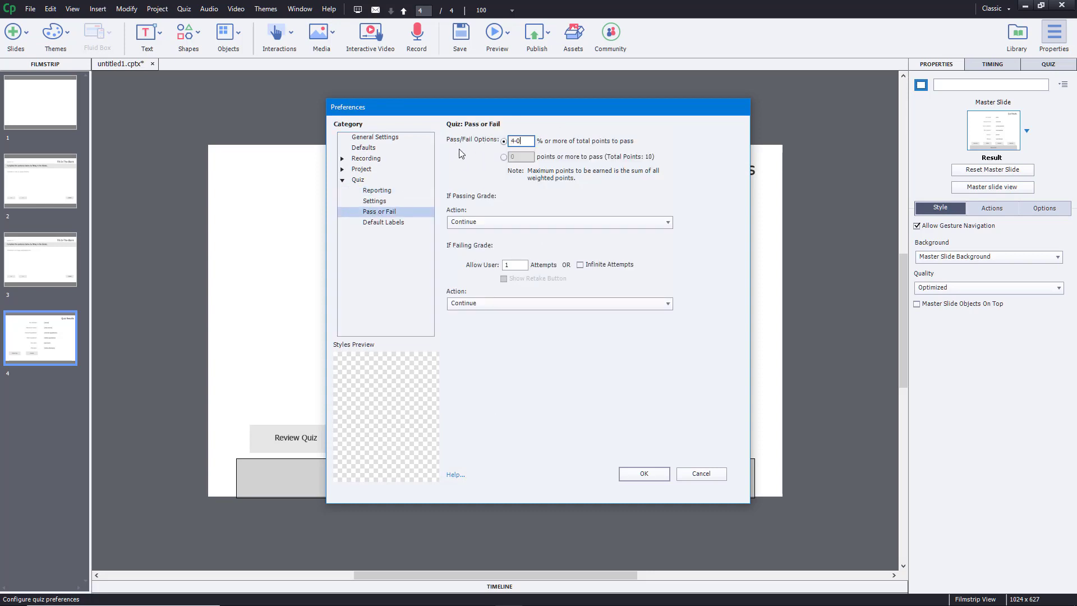
text(40)
key(BackSpace)
click(522, 140)
click(646, 474)
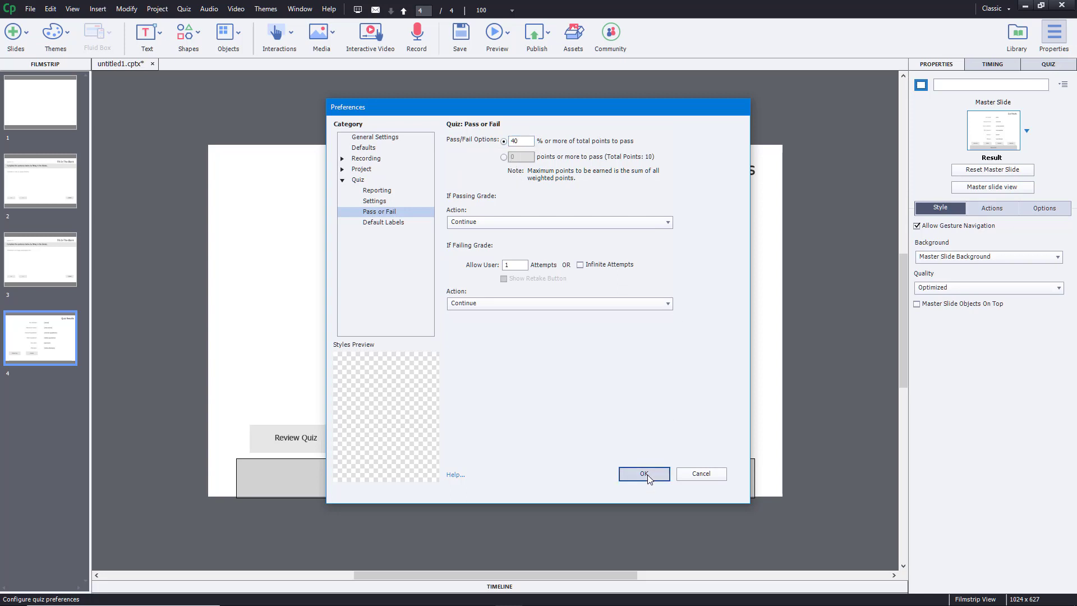
click(501, 36)
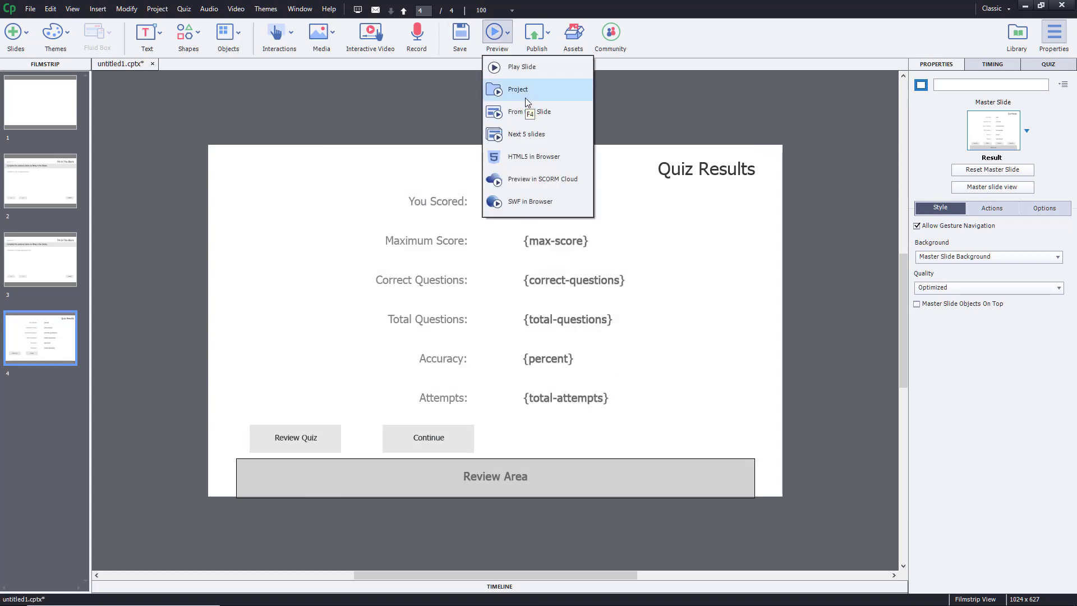
Preview the project and answer the first question with 'adobe'
click(525, 97)
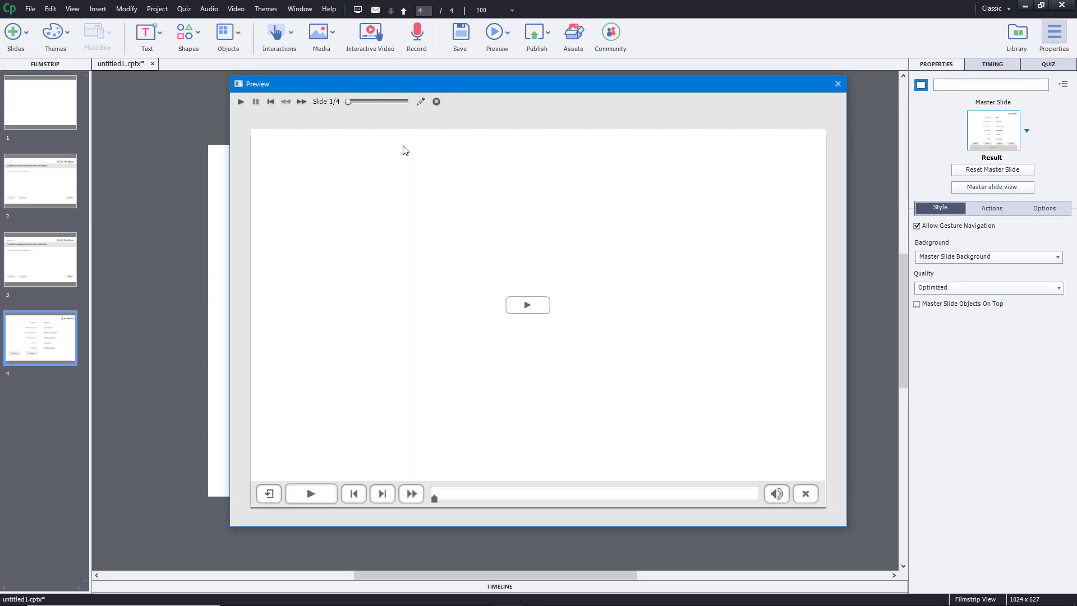
click(538, 308)
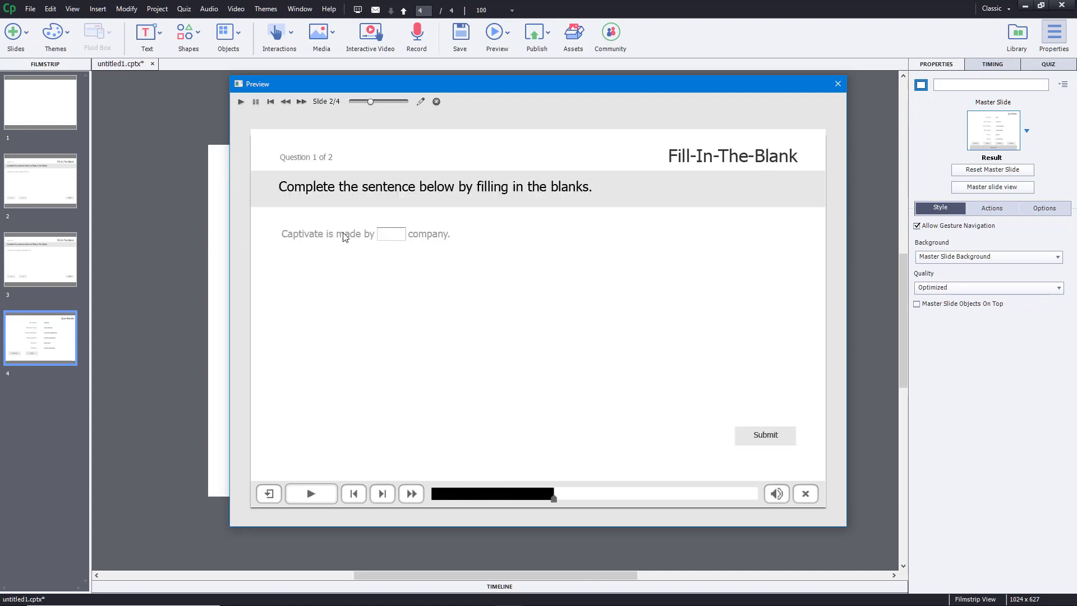
click(388, 236)
text(adobe)
click(758, 437)
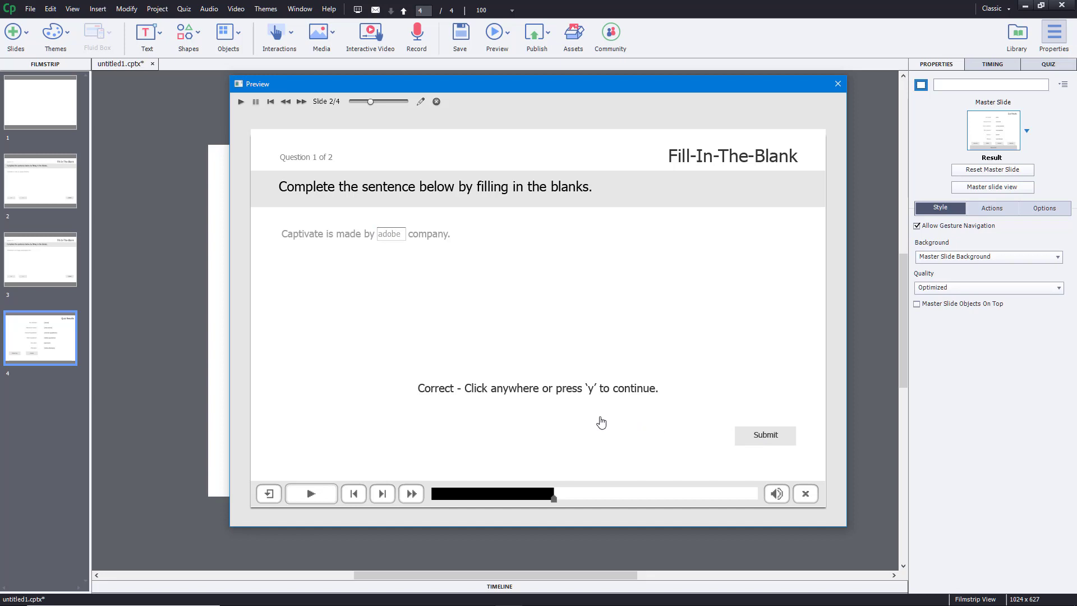
click(535, 411)
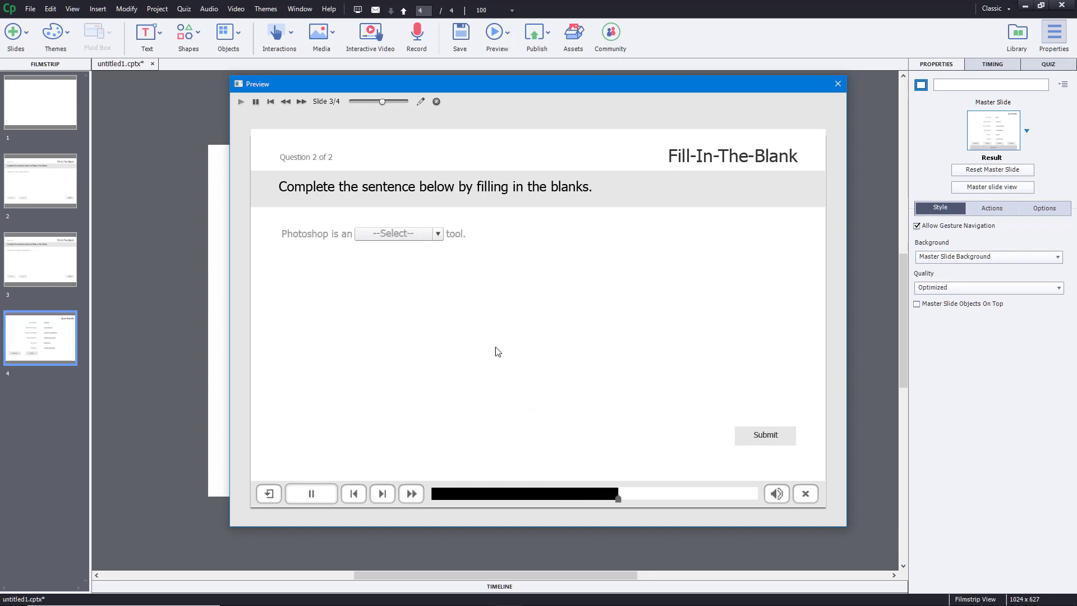
Choose image manipulation for the second question, submit, and view the results
click(438, 233)
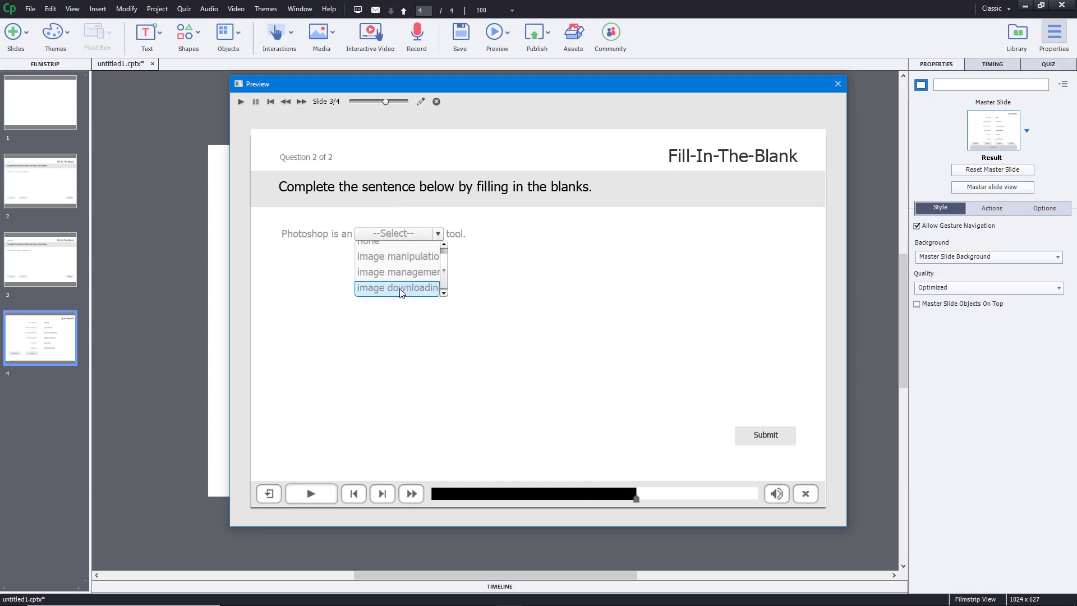
click(398, 261)
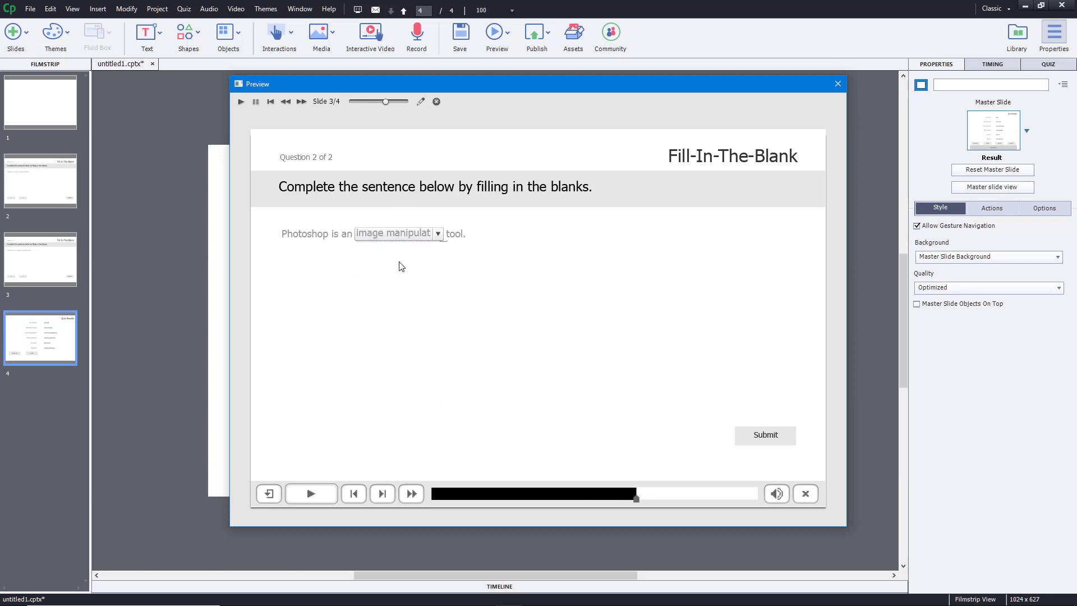
click(765, 435)
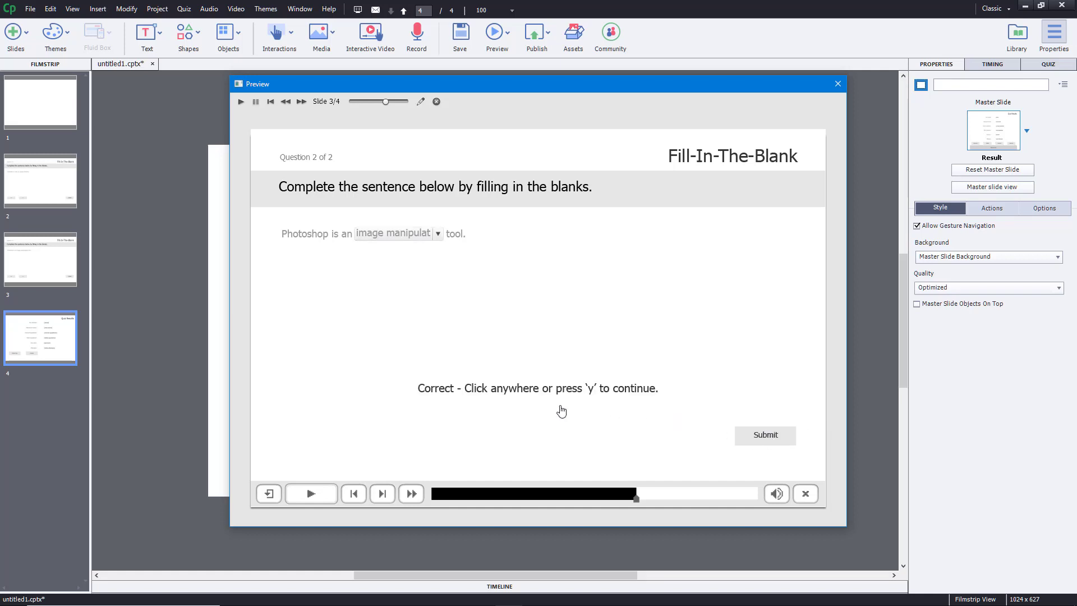
click(542, 403)
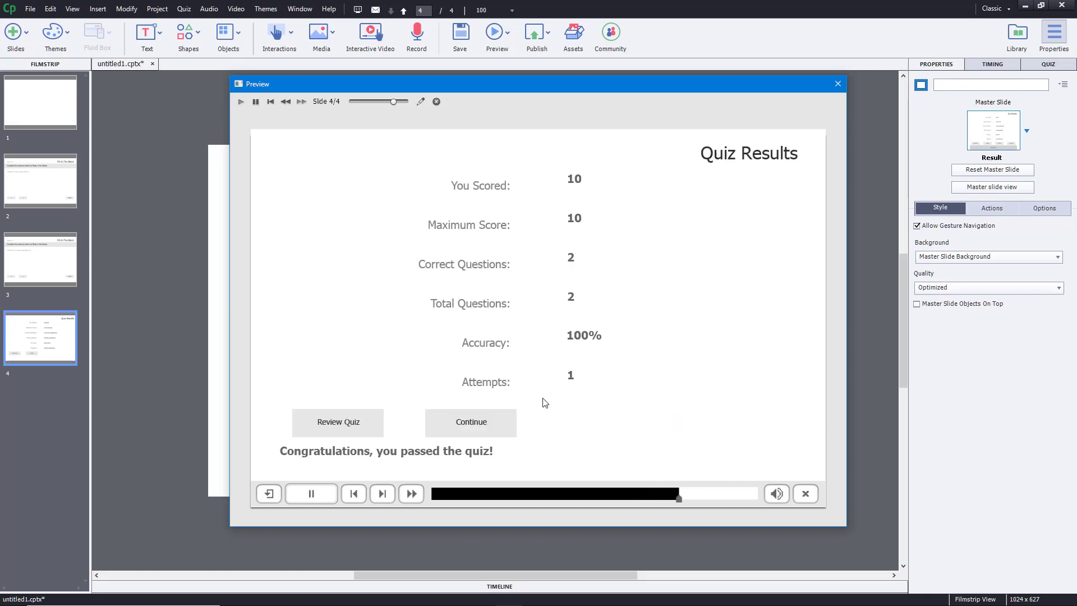